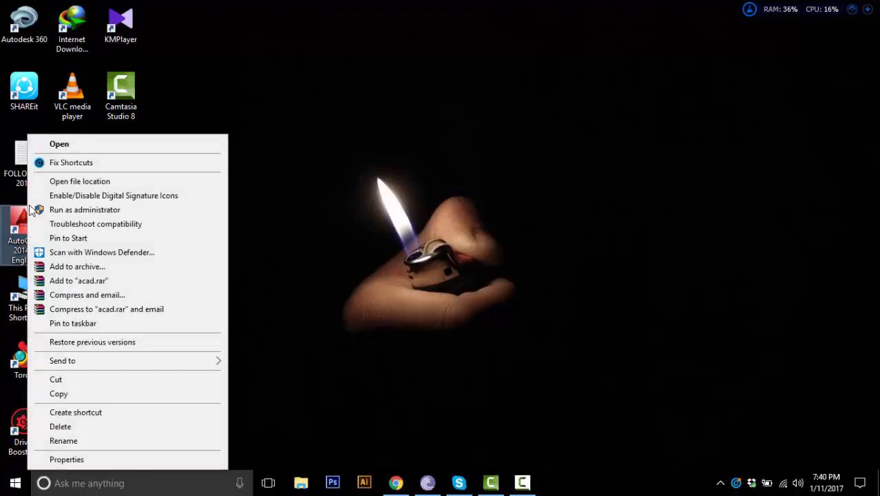
Launch AutoCAD 2014 from the desktop and dismiss its Welcome window to reach the blank drawing.
click(68, 146)
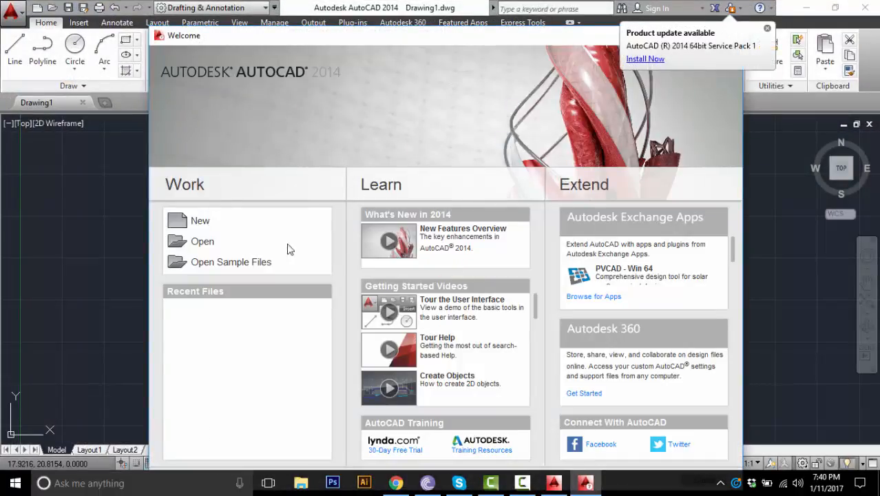
click(585, 45)
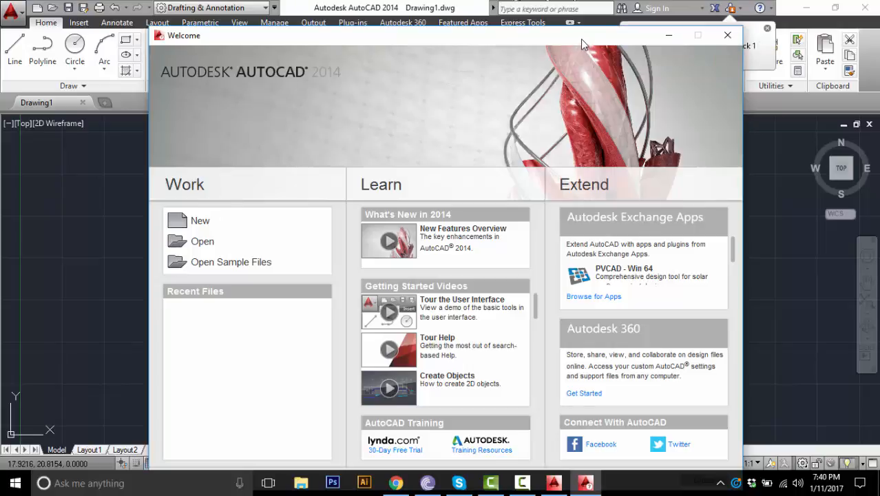
click(727, 35)
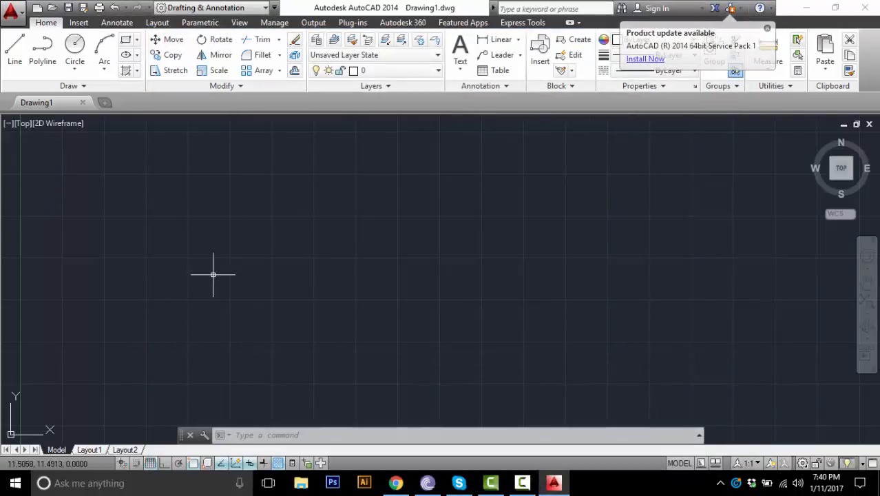
scroll(203, 264, down, 5)
middle_drag(305, 271, 305, 251)
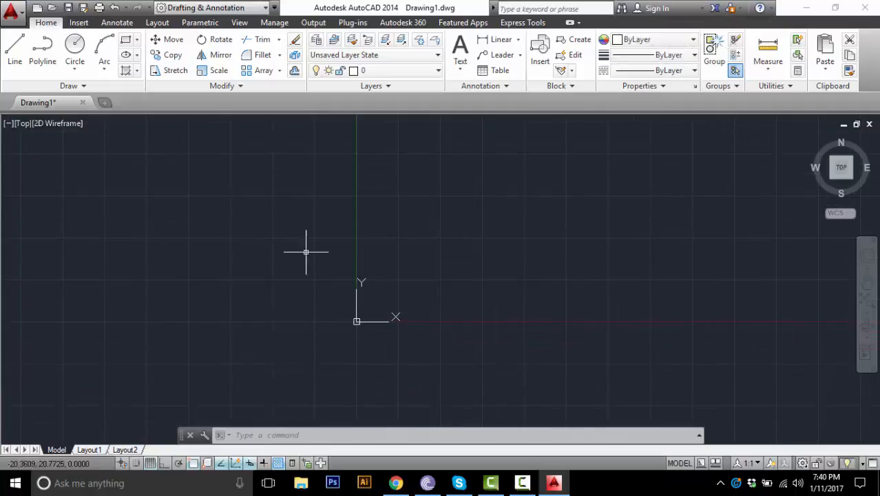
middle_drag(252, 239, 255, 281)
middle_click(409, 240)
middle_click(409, 240)
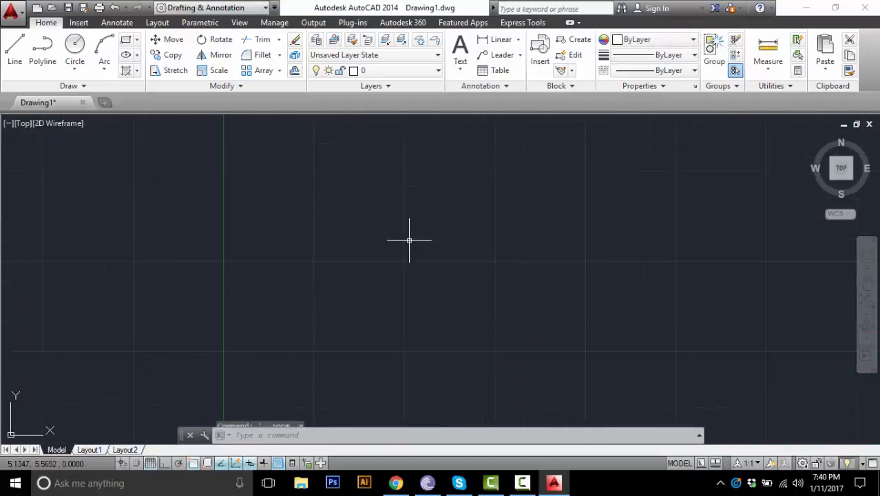
scroll(409, 240, down, 5)
middle_drag(552, 252, 262, 293)
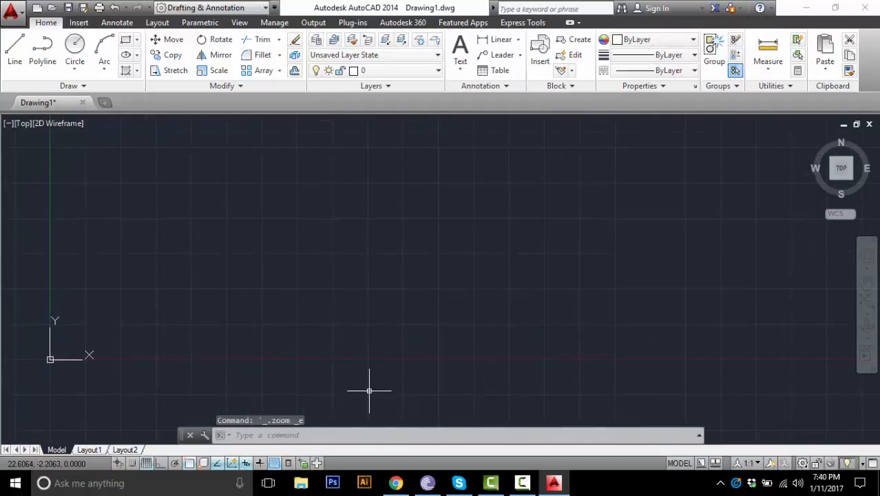
middle_drag(296, 201, 321, 279)
mouse_move(456, 273)
middle_down()
mouse_move(368, 217)
mouse_move(415, 221)
mouse_move(460, 261)
mouse_move(448, 226)
mouse_move(570, 258)
mouse_move(397, 232)
mouse_move(533, 225)
mouse_move(431, 290)
mouse_move(497, 219)
mouse_move(422, 253)
mouse_move(428, 263)
middle_up()
middle_drag(314, 289, 357, 224)
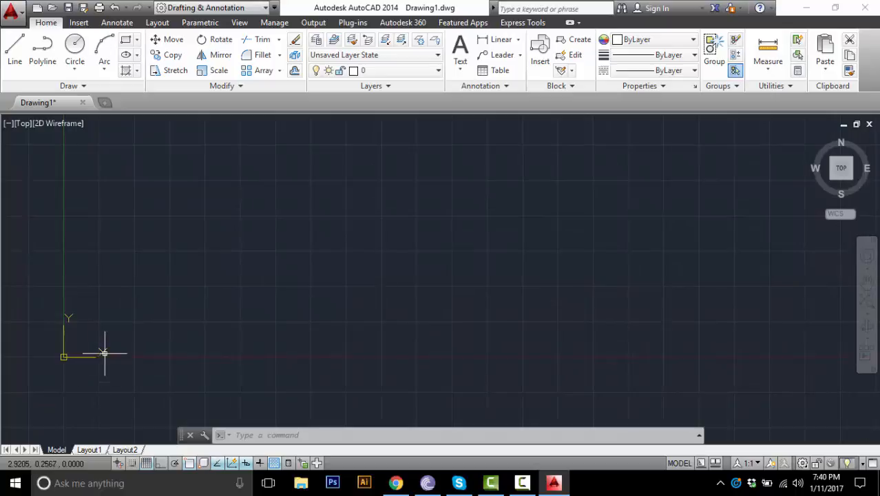
middle_drag(507, 165, 462, 222)
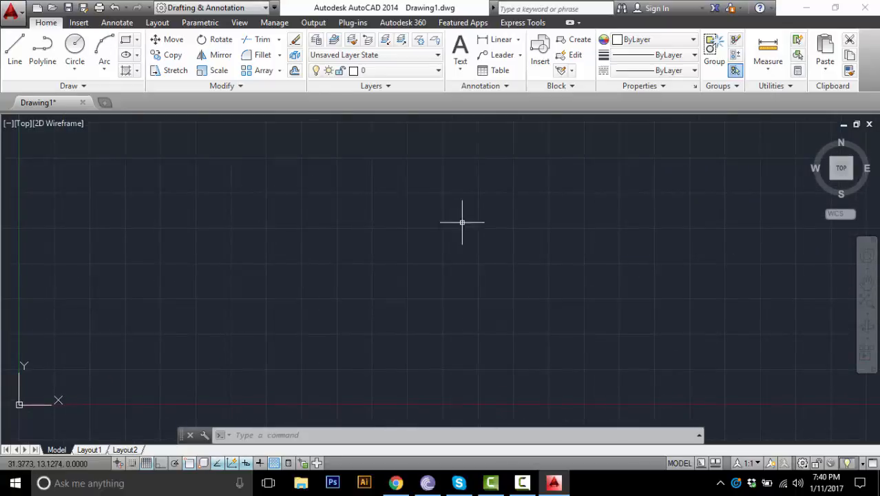
middle_drag(539, 232, 534, 248)
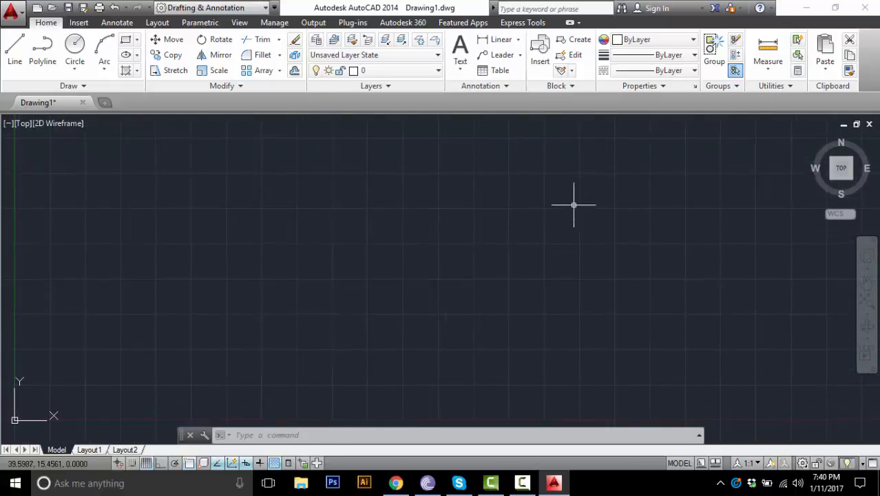
middle_drag(574, 204, 566, 209)
middle_drag(418, 231, 431, 221)
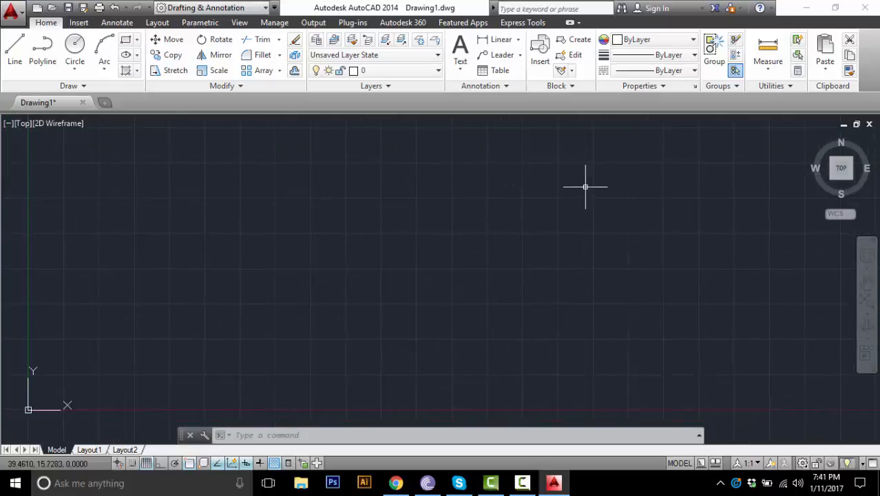
middle_drag(585, 186, 577, 191)
middle_drag(441, 234, 434, 238)
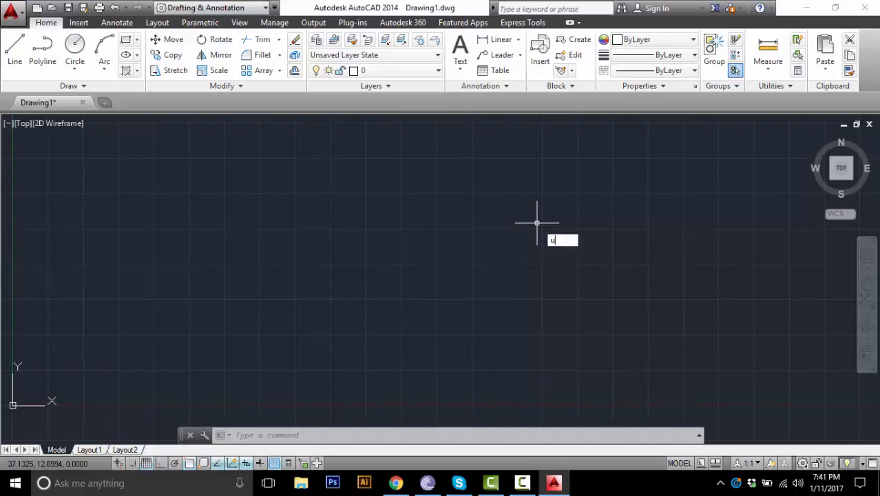
Set the drawing's length units to Engineering with a precision of 0'-0.00".
text(n)
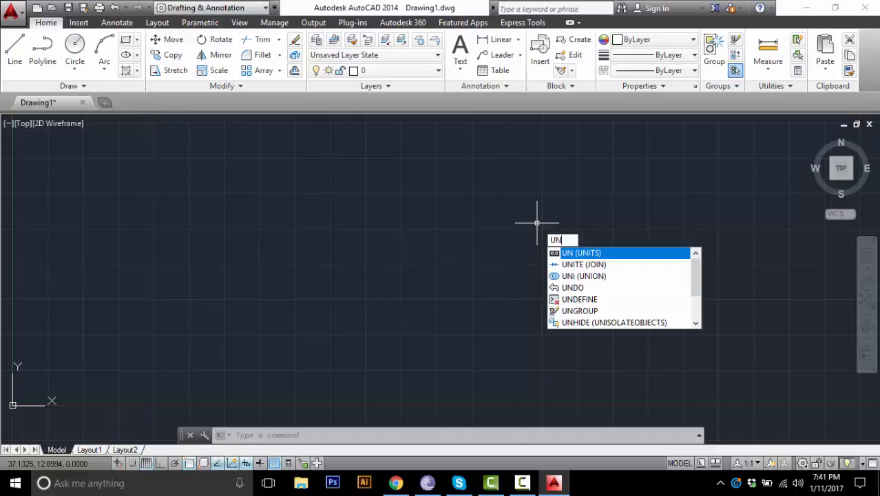
key(Return)
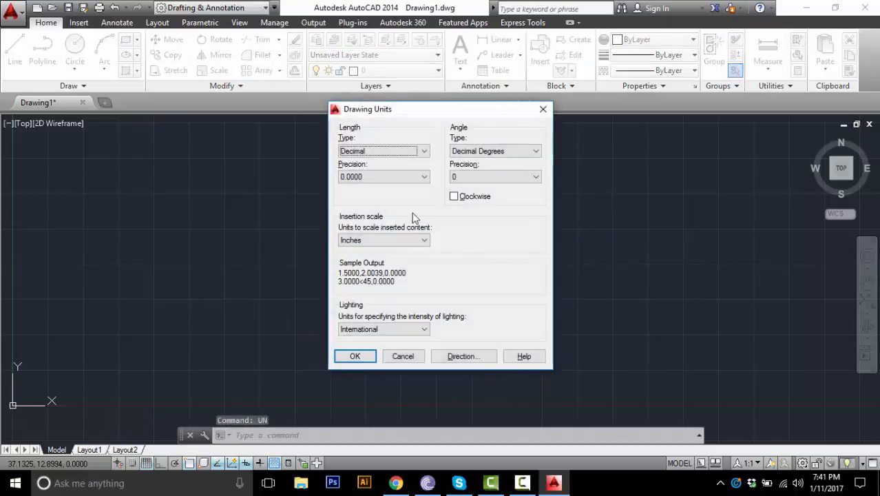
click(426, 156)
click(394, 180)
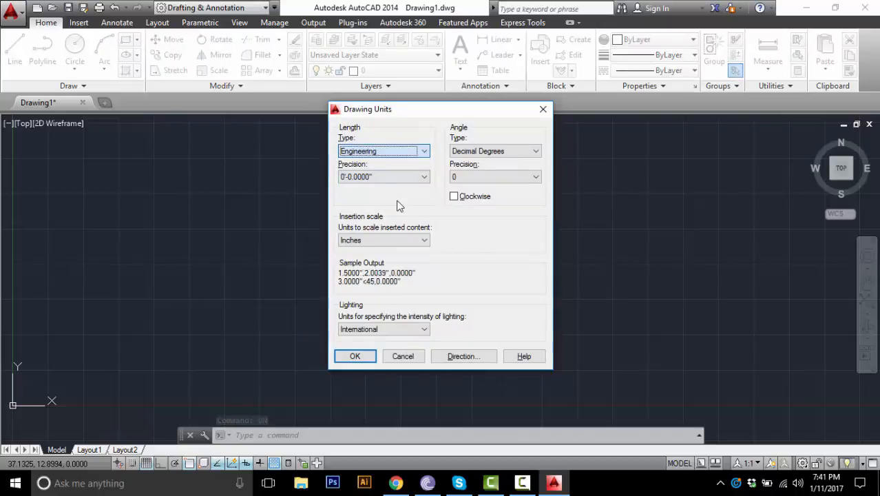
click(414, 179)
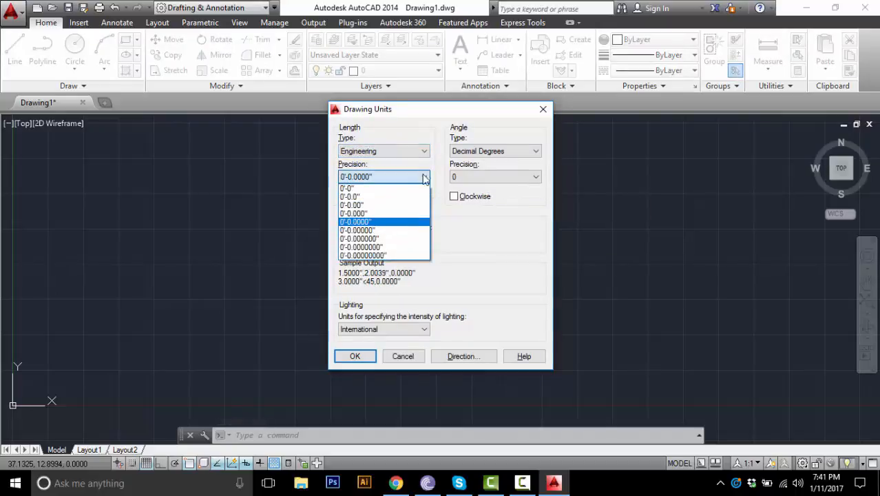
click(390, 206)
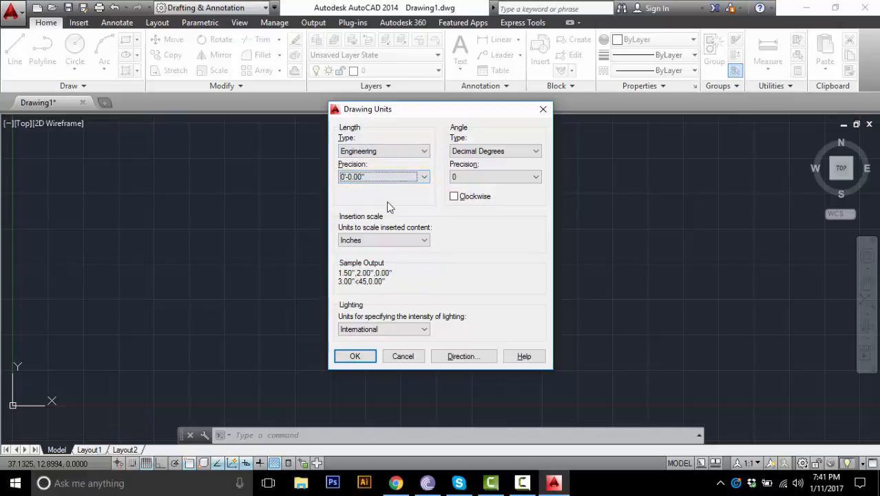
Set the insertion scale units to Feet and apply the drawing units, accepting the current values.
click(418, 241)
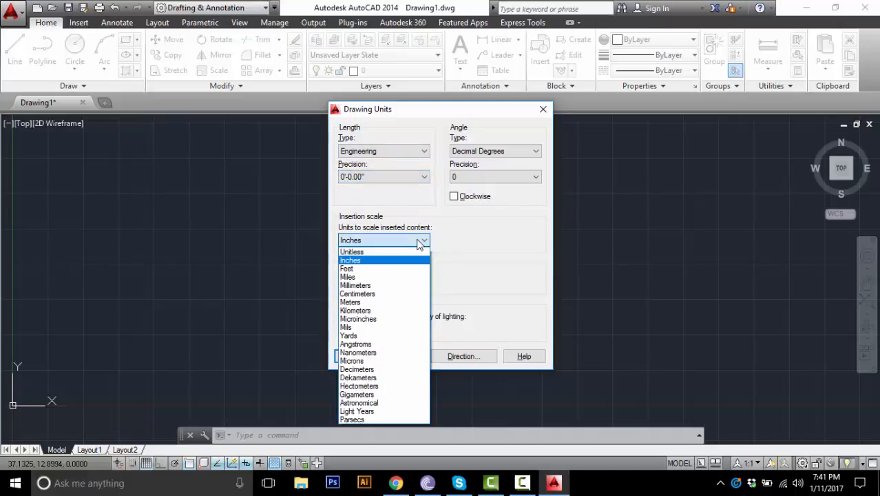
click(390, 270)
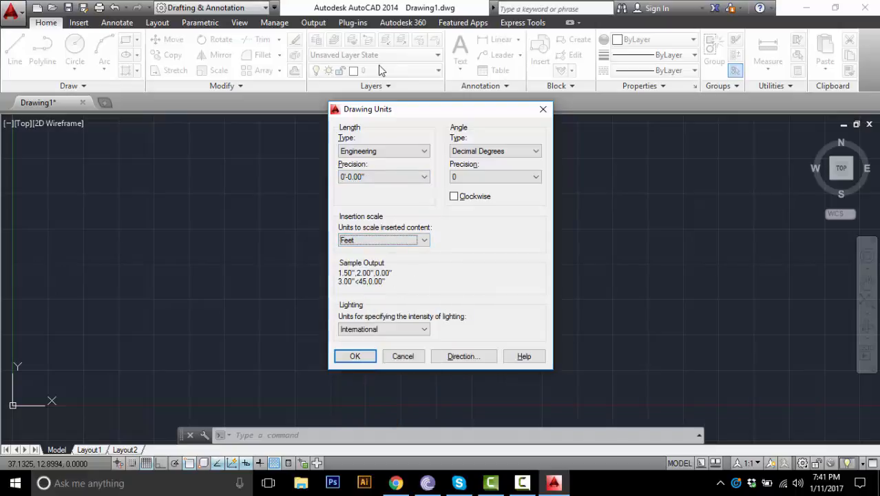
click(355, 359)
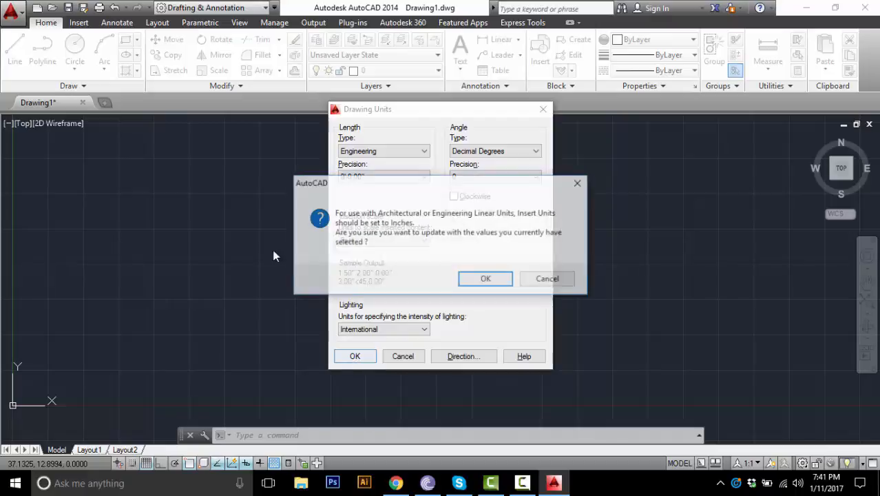
click(486, 279)
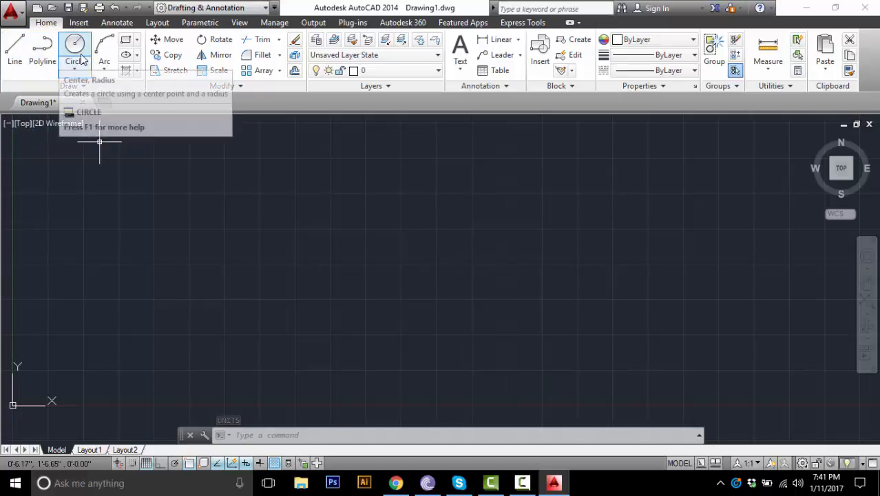
Draw a single, nearly horizontal line 20 inches long in the upper part of the drawing area.
click(15, 50)
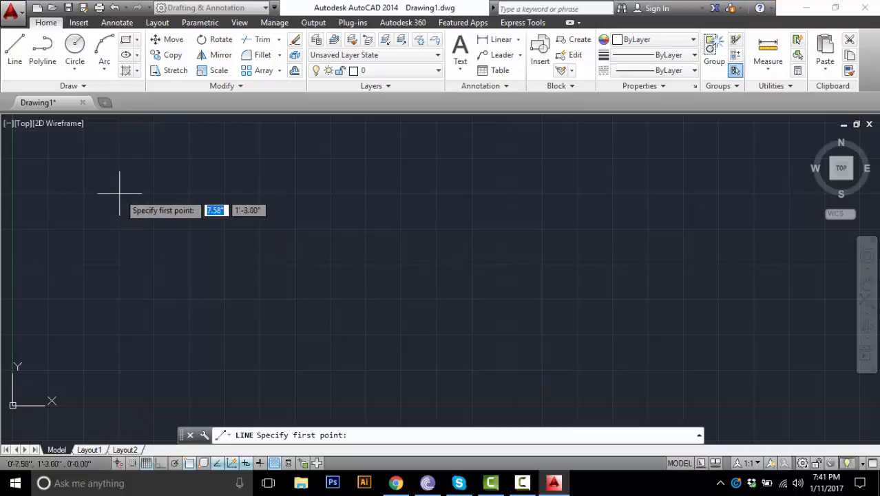
click(18, 61)
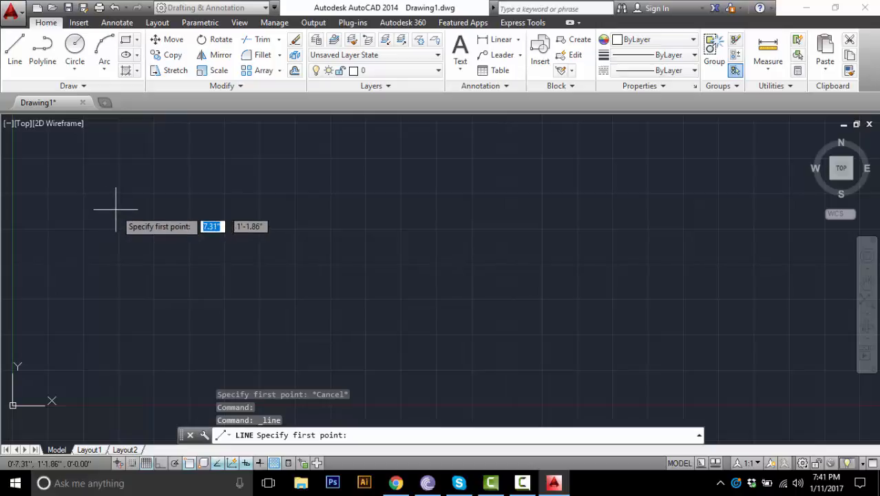
click(149, 194)
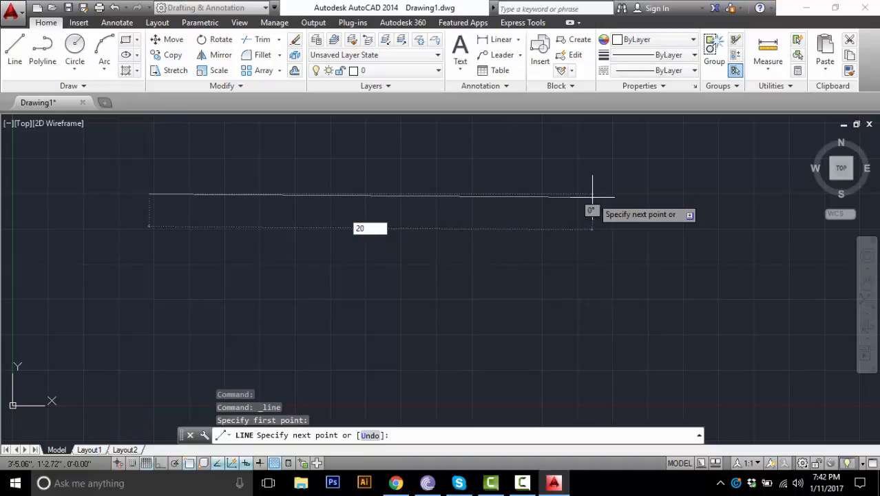
key(Return)
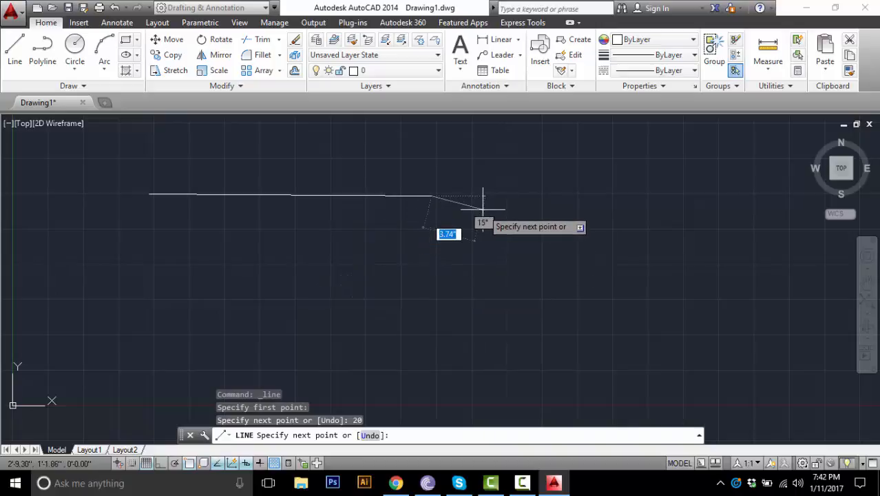
key(Escape)
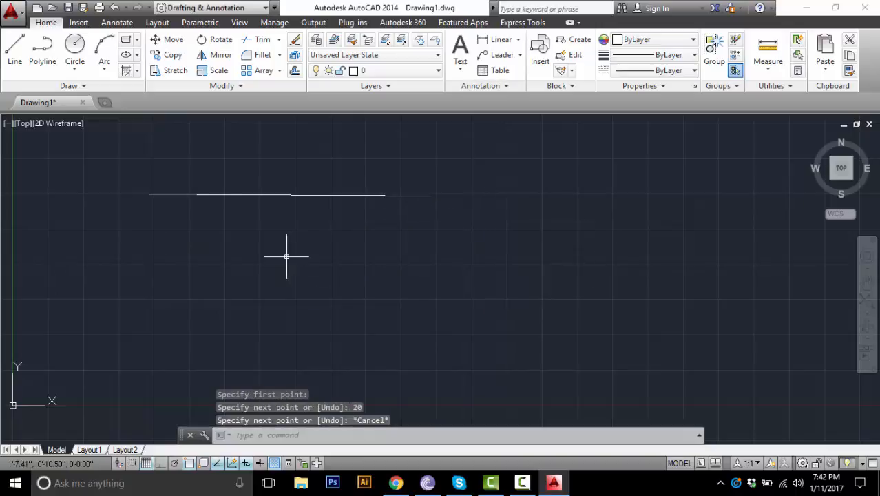
Delete the 20-inch line from the drawing.
middle_drag(291, 217, 334, 301)
scroll(334, 294, up, 2)
scroll(294, 262, down, 2)
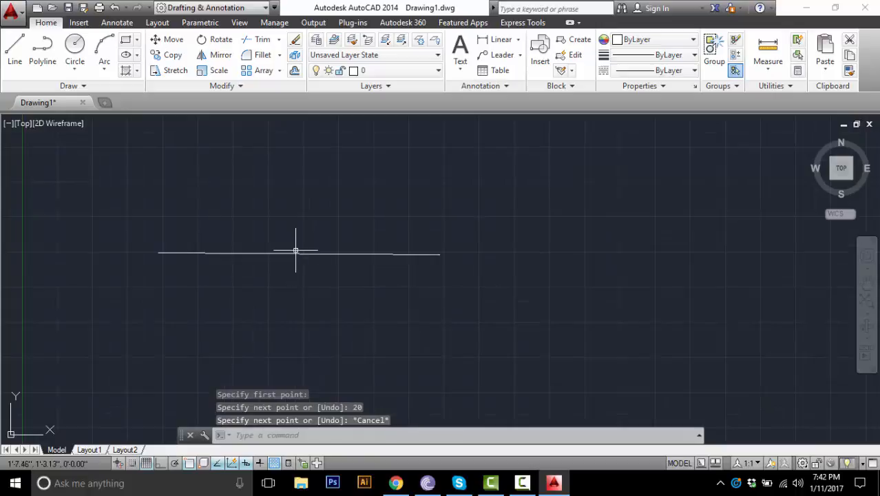
click(296, 254)
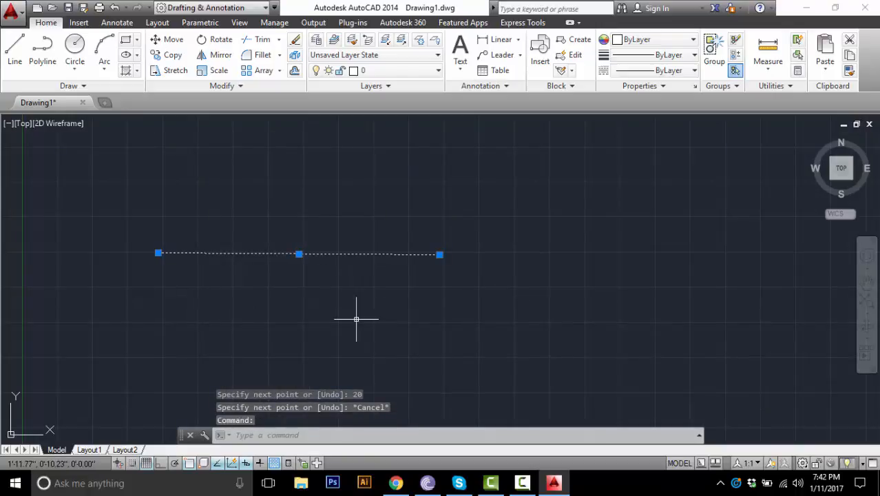
key(Delete)
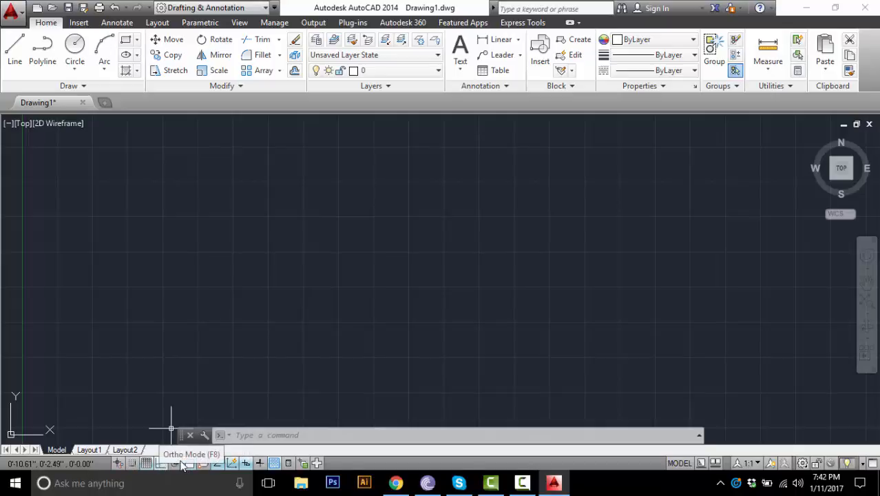
Start a new line and, with Ortho mode on, draw a horizontal first segment about 2'-6" long to the right.
click(134, 244)
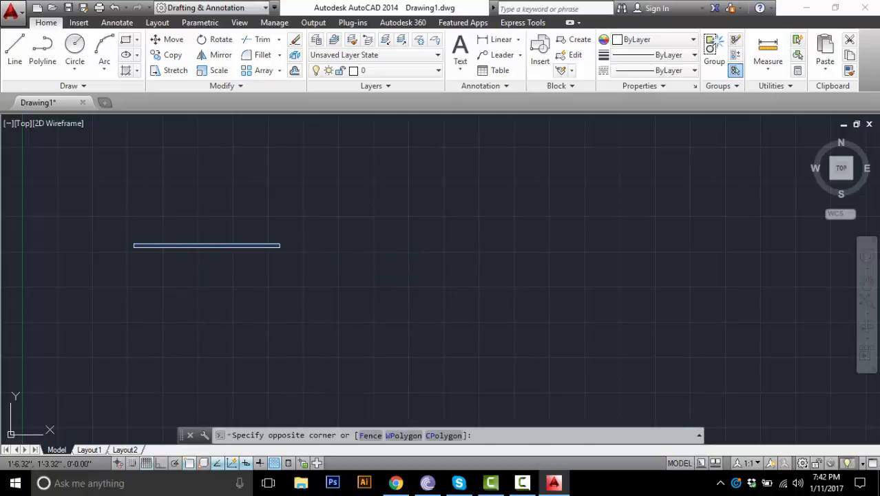
click(279, 248)
click(28, 67)
click(191, 239)
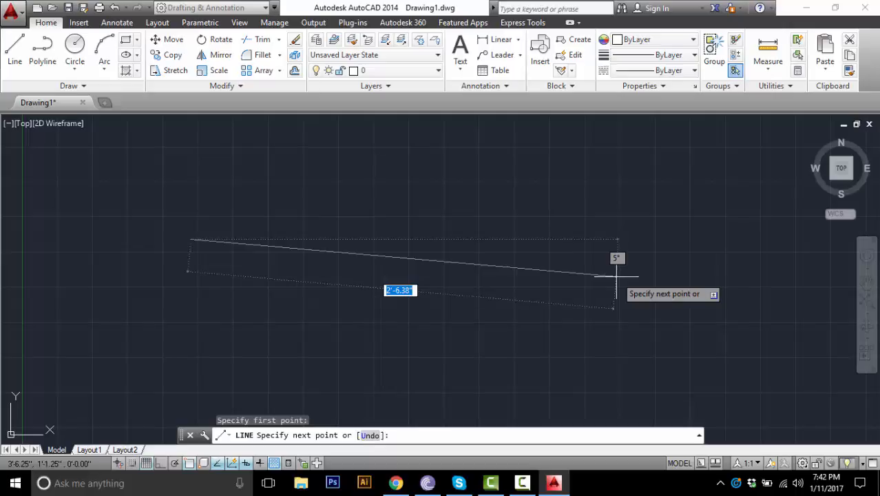
key(F8)
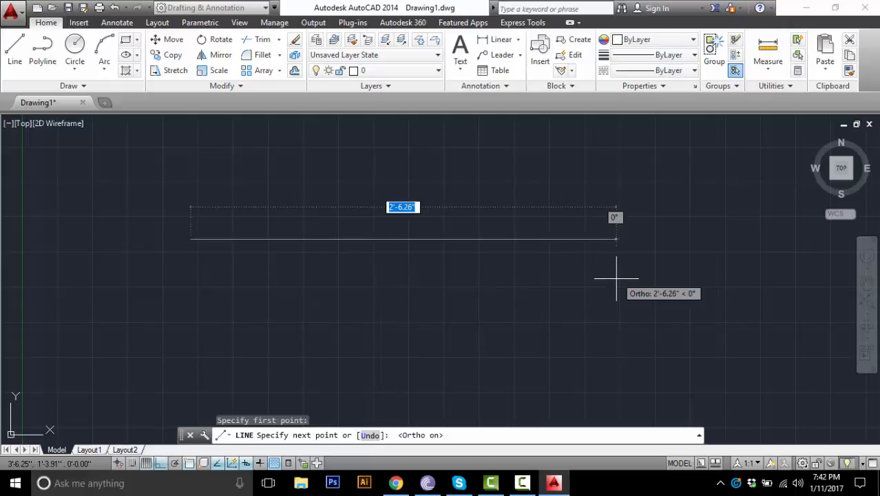
click(614, 239)
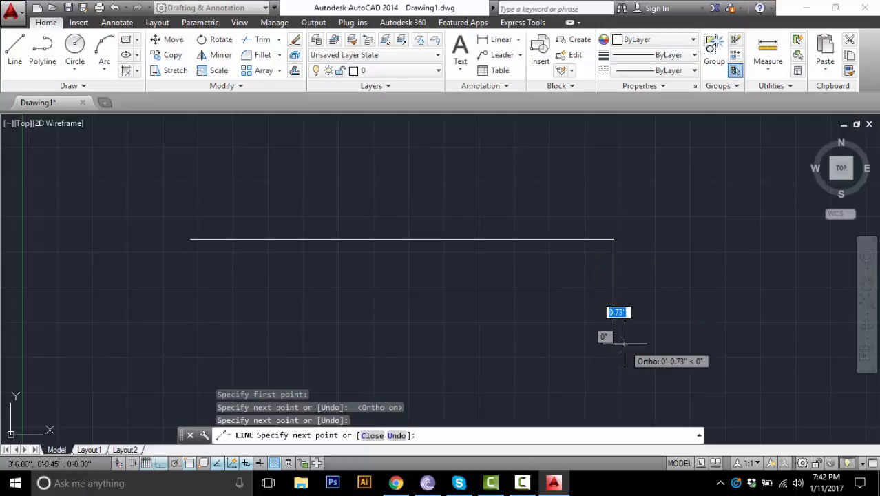
Continue the line with horizontal and vertical segments right, up and back left, ending with a slanted segment at its start point.
click(737, 343)
click(738, 239)
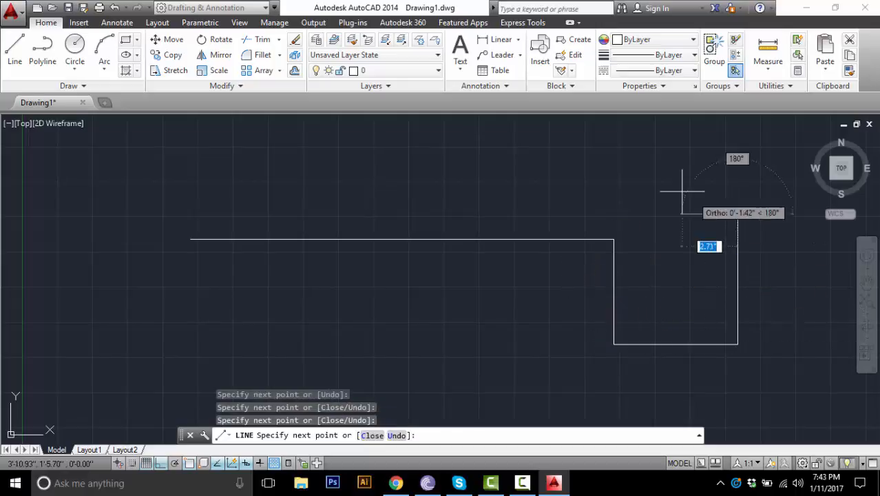
click(414, 198)
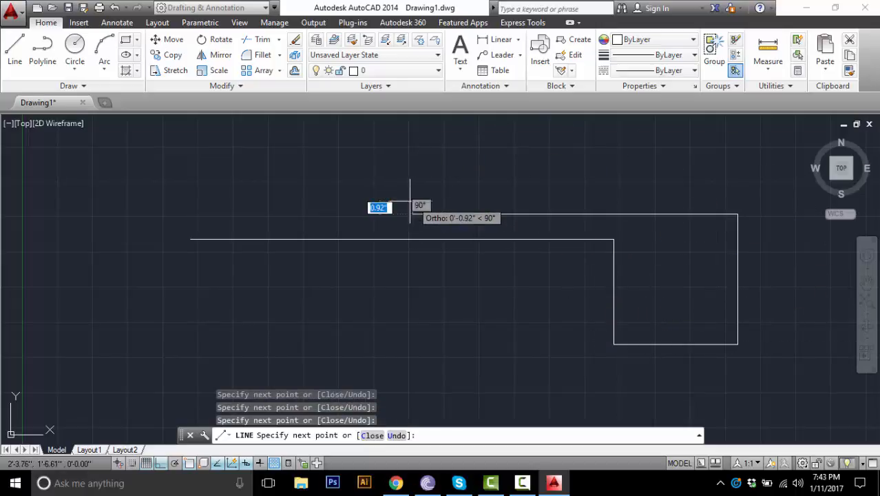
click(154, 204)
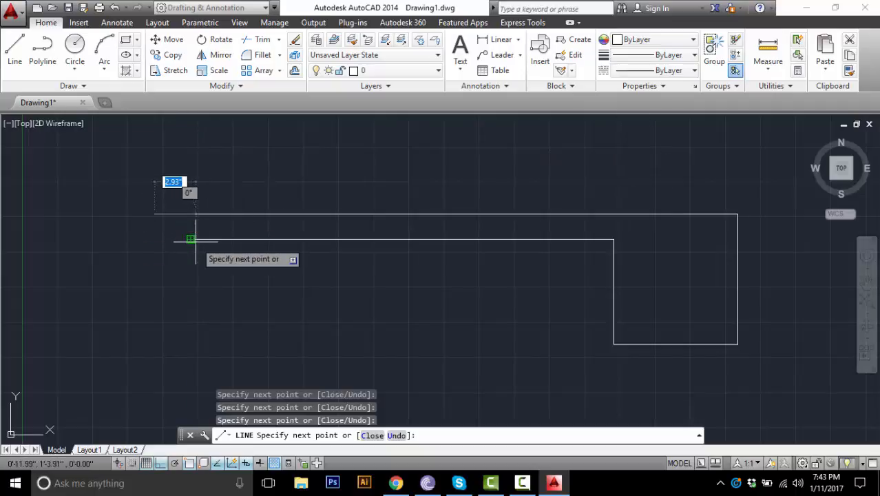
key(Escape)
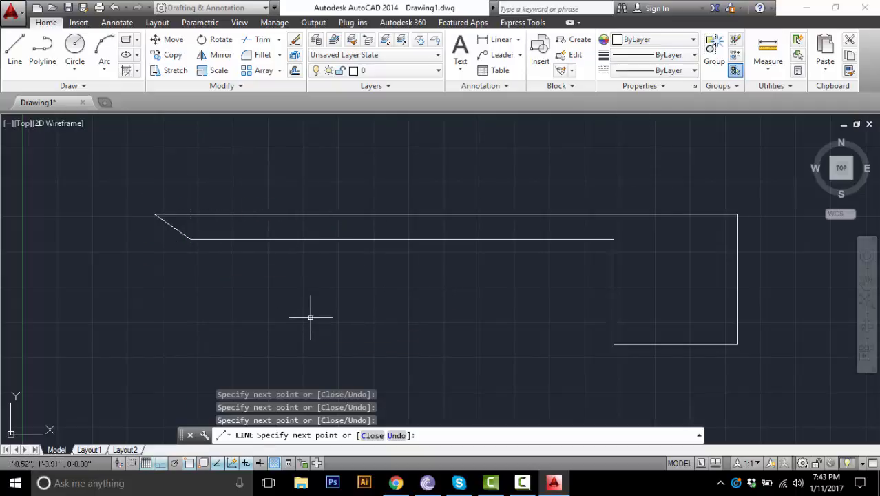
Draw a stepped polyline with two rectangular humps below the outline's long arm, ending with a slanted segment at the outline's lower inner corner.
mouse_move(505, 280)
middle_down()
mouse_move(397, 281)
mouse_move(416, 288)
middle_up()
scroll(364, 267, up, 2)
scroll(363, 267, down, 2)
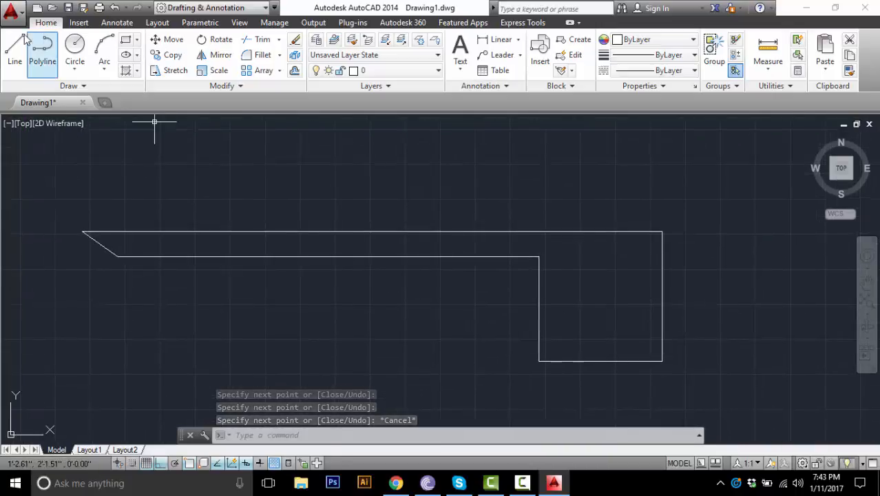
click(41, 55)
click(198, 358)
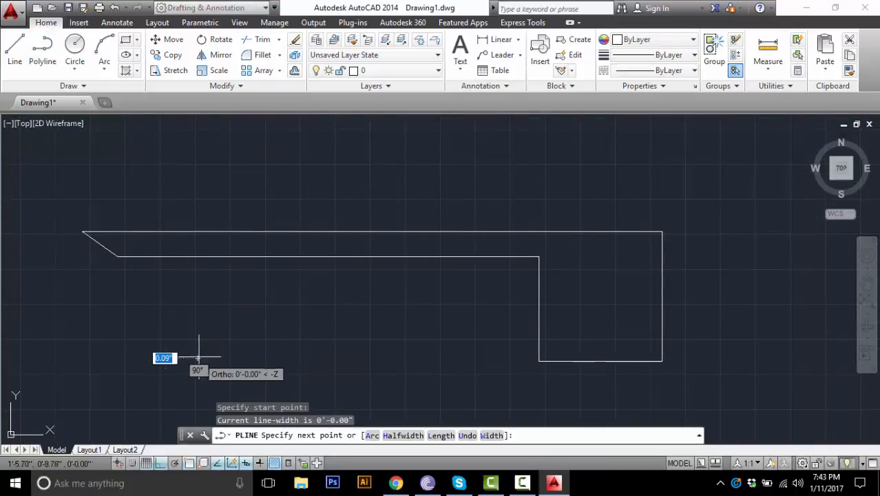
click(213, 291)
click(301, 292)
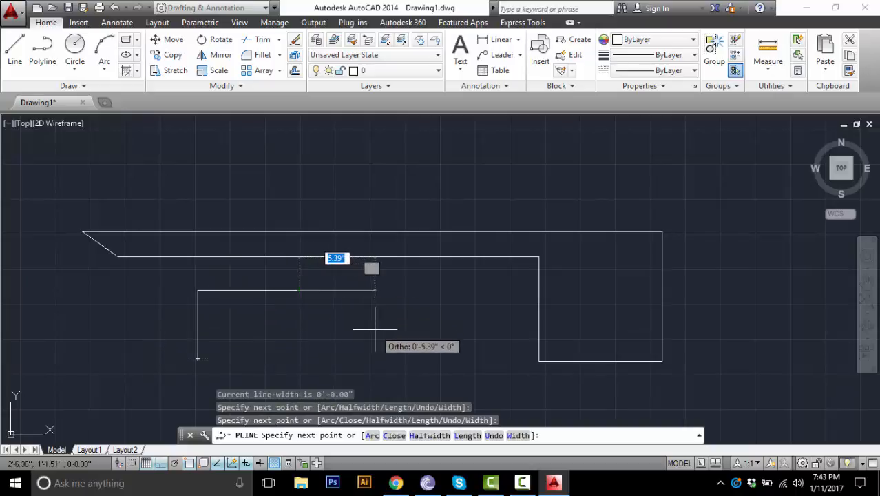
click(298, 345)
click(390, 346)
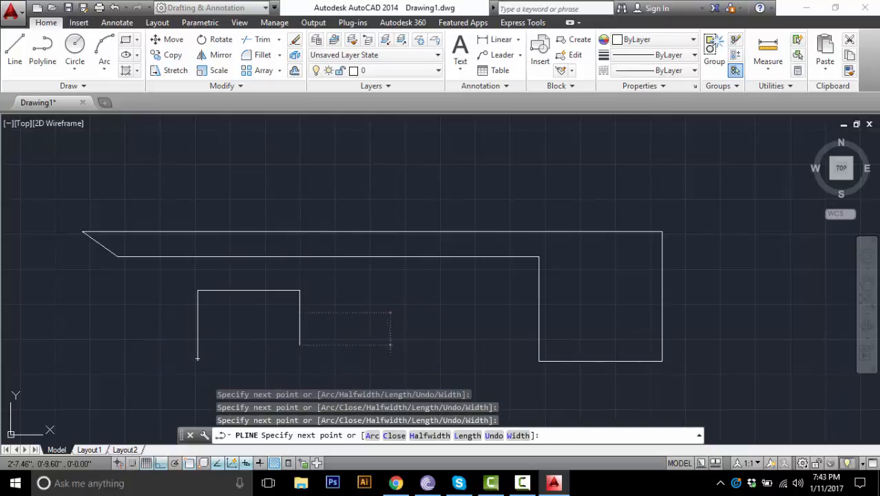
click(390, 301)
click(469, 301)
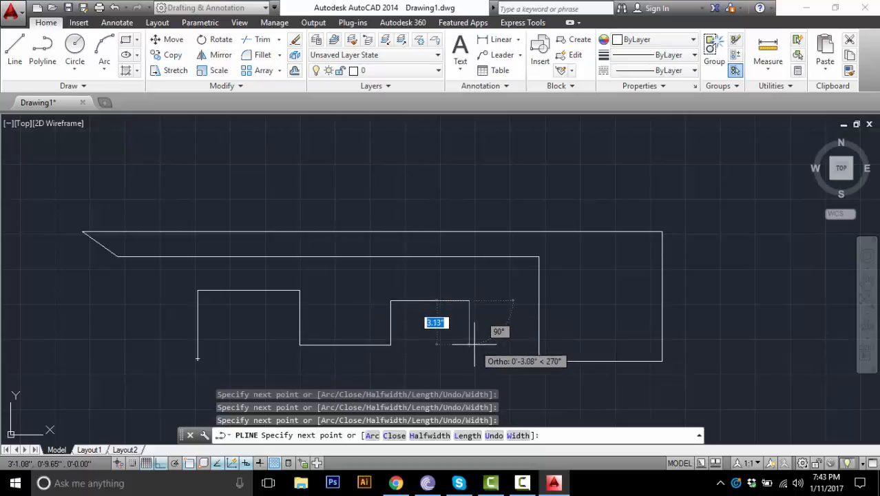
click(470, 344)
click(515, 355)
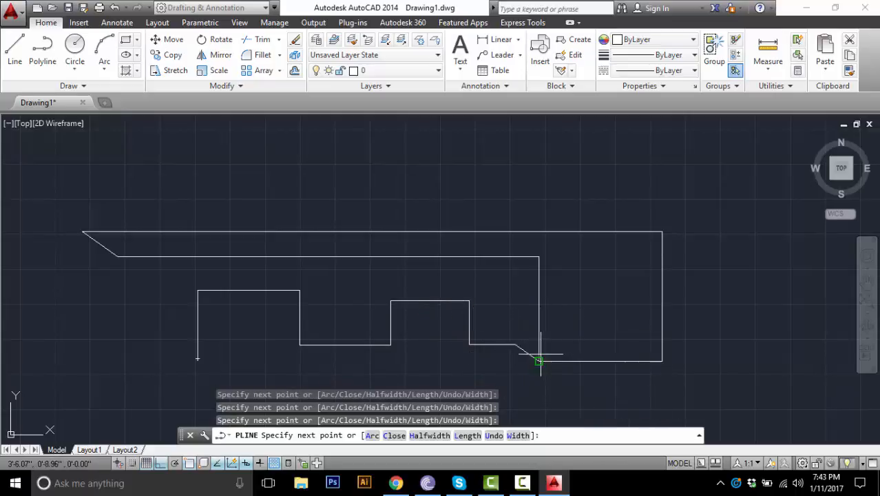
click(539, 361)
key(Escape)
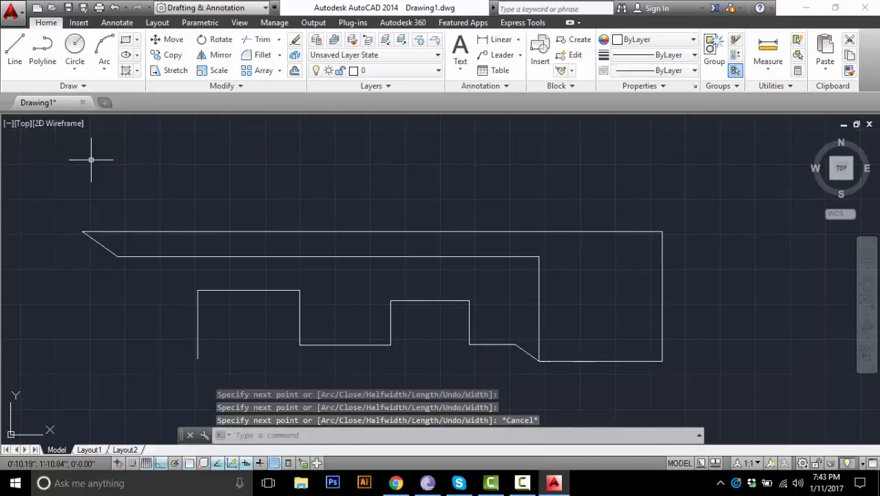
Draw a small circle by center and radius above the outline's long upper edge, clear of that edge.
middle_drag(257, 208, 252, 225)
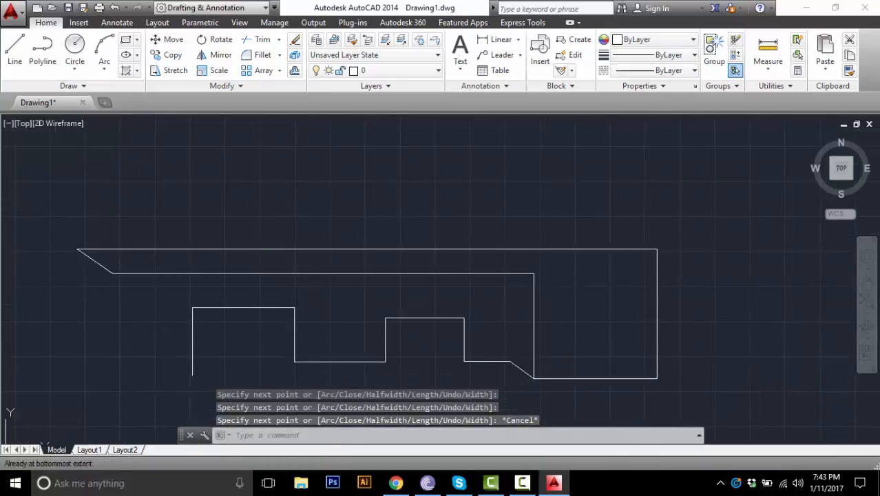
click(74, 46)
click(305, 151)
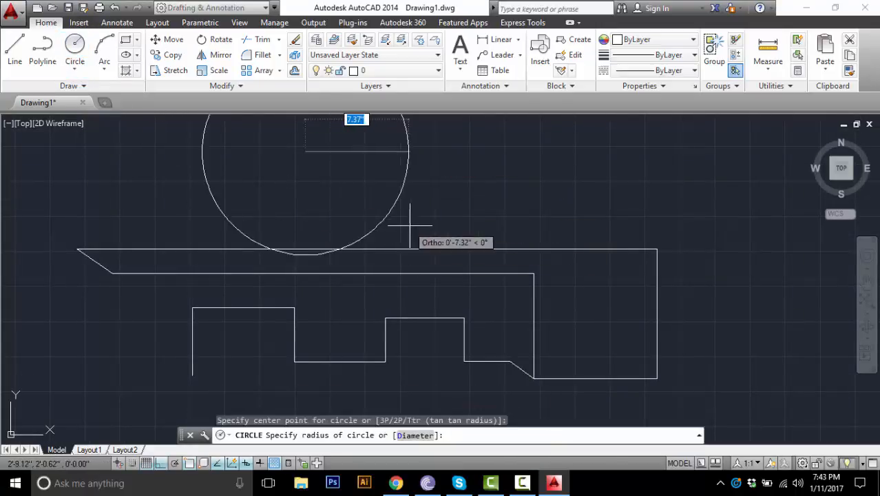
click(318, 189)
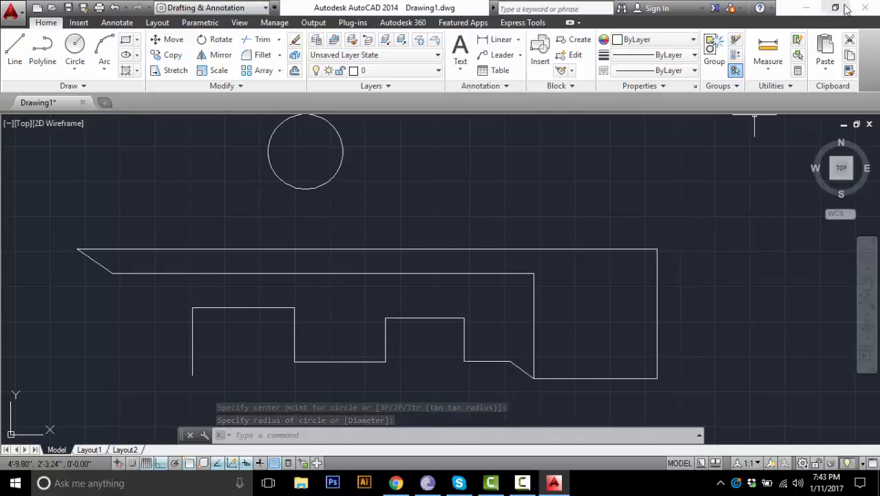
scroll(534, 246, down, 2)
middle_drag(466, 257, 489, 255)
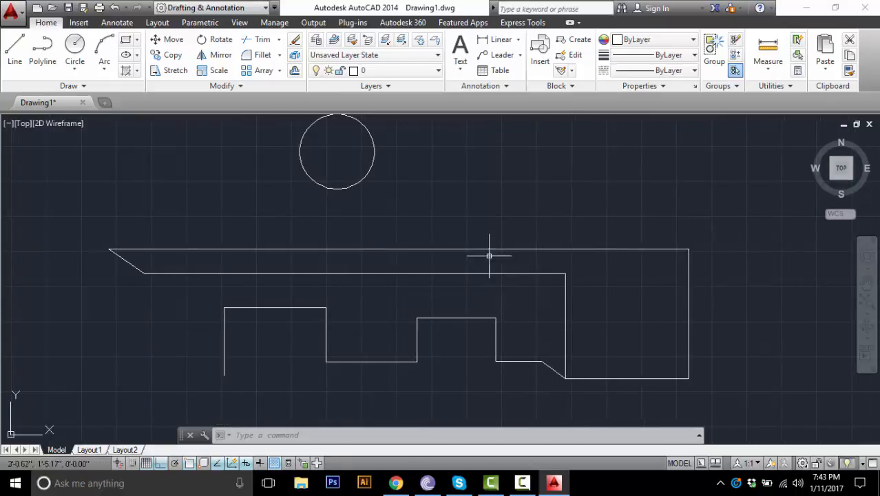
scroll(444, 299, down, 2)
mouse_move(731, 296)
middle_down()
mouse_move(603, 295)
mouse_move(598, 282)
middle_up()
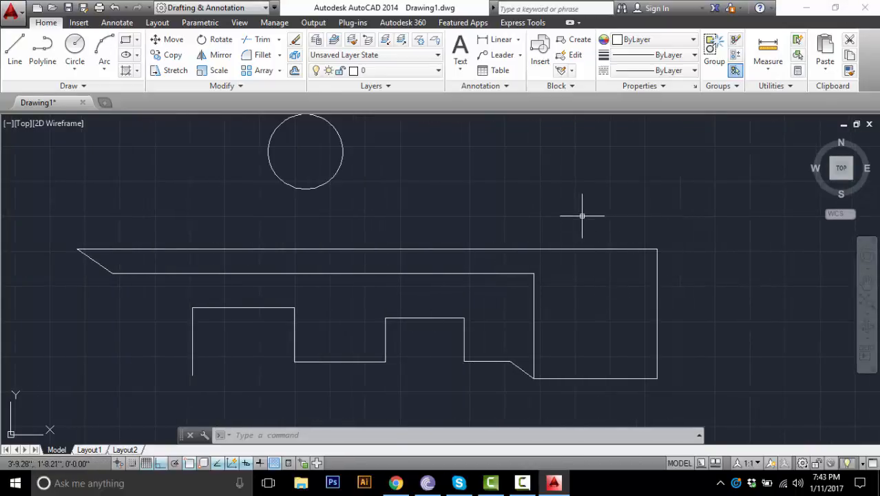